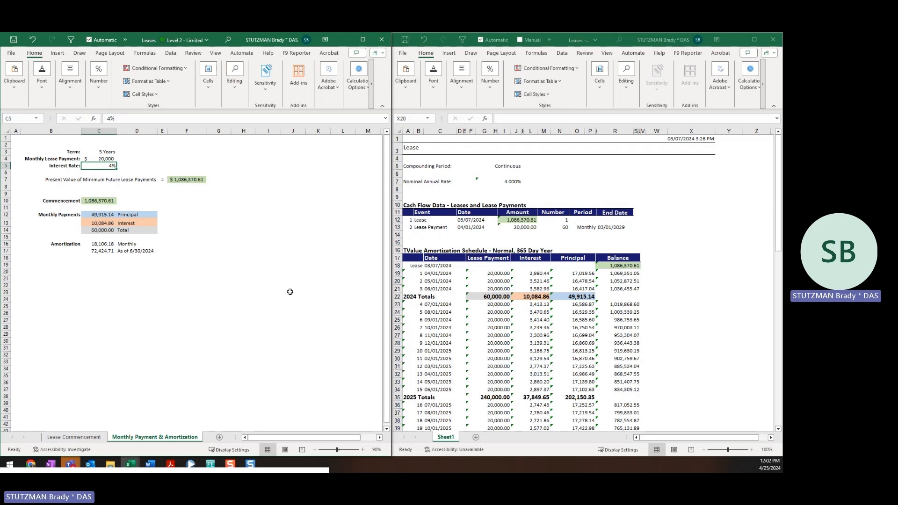
- Check the amortization workbook: opening balance 1,086,370.61 and 2024 totals 60,000.00, 10,084.86, 49,915.14
click(653, 264)
click(661, 244)
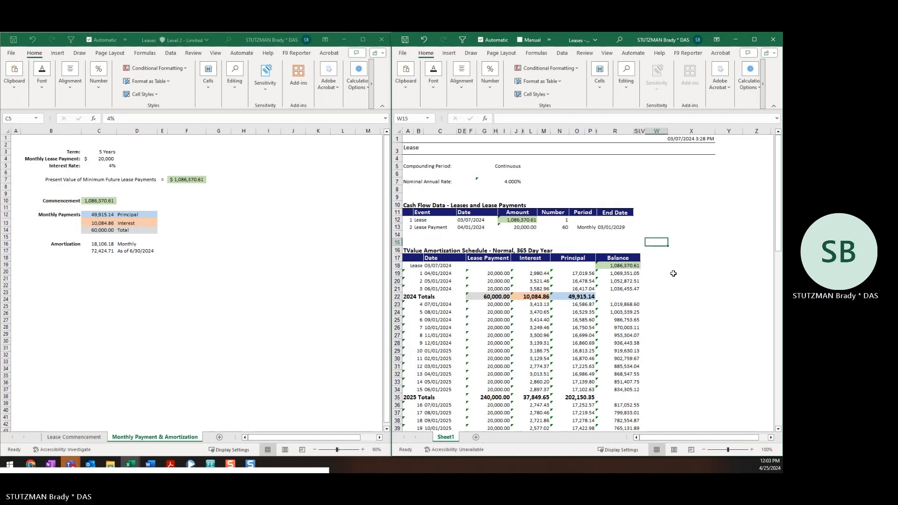
click(619, 265)
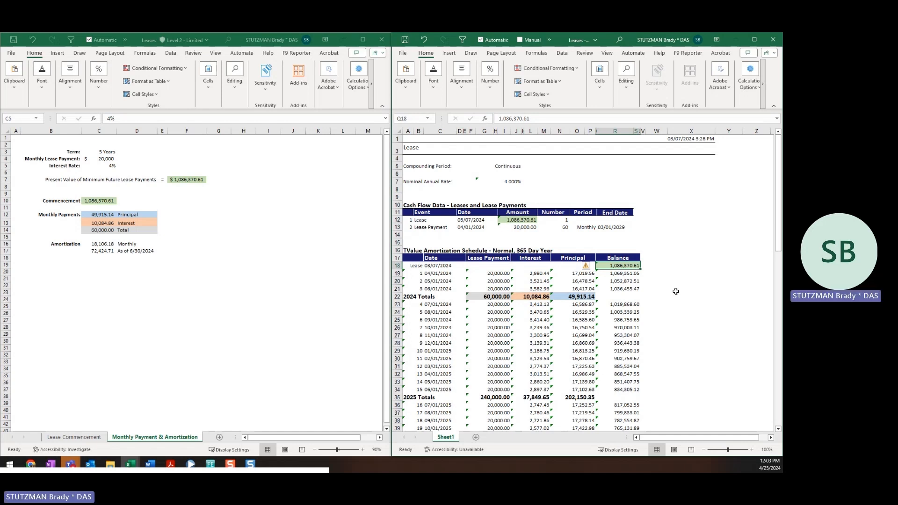
click(495, 296)
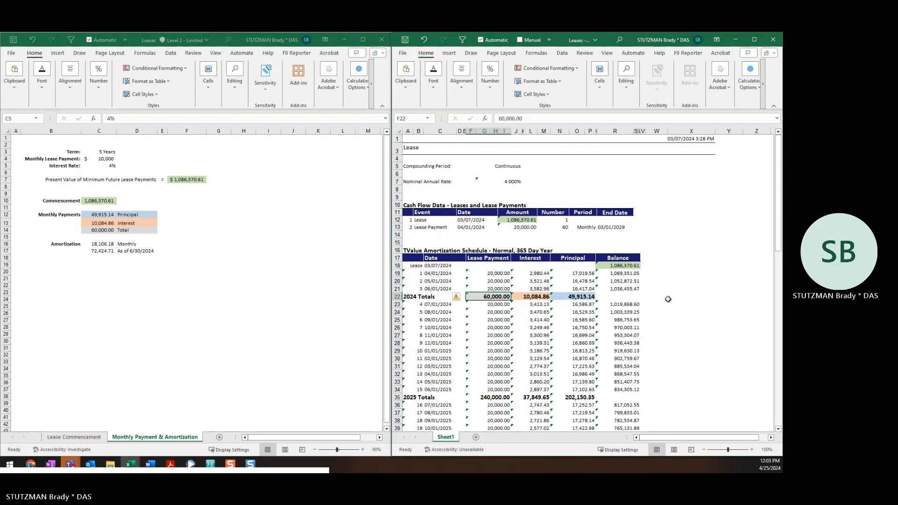
click(536, 295)
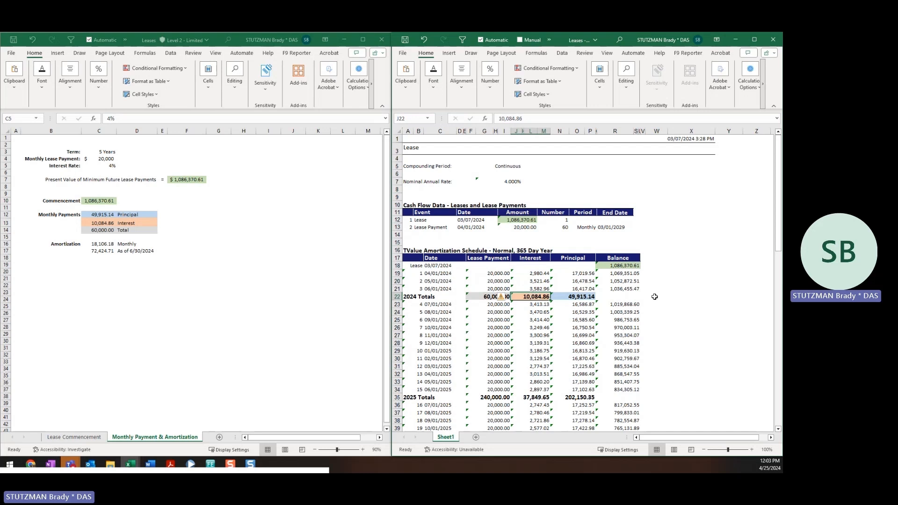
click(581, 296)
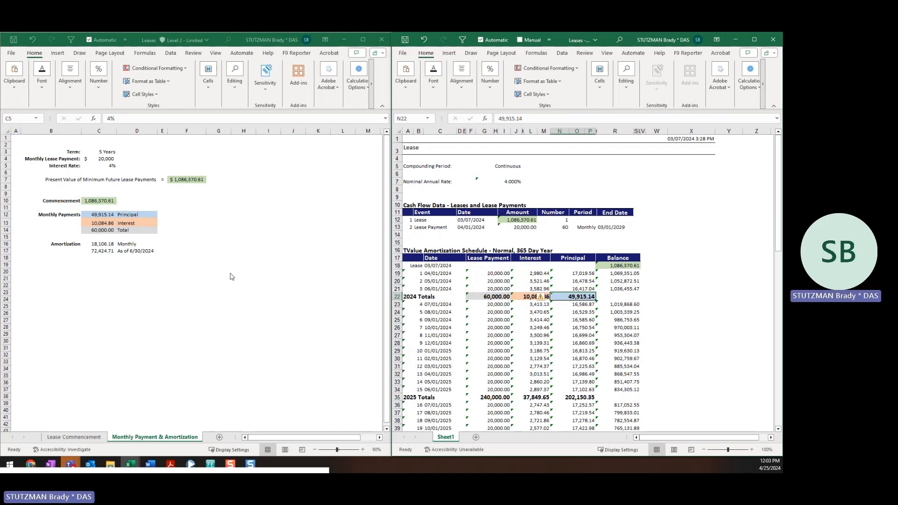
- Inspect the C16 and C17 amortization formulas, leaving C16 unchanged
click(102, 245)
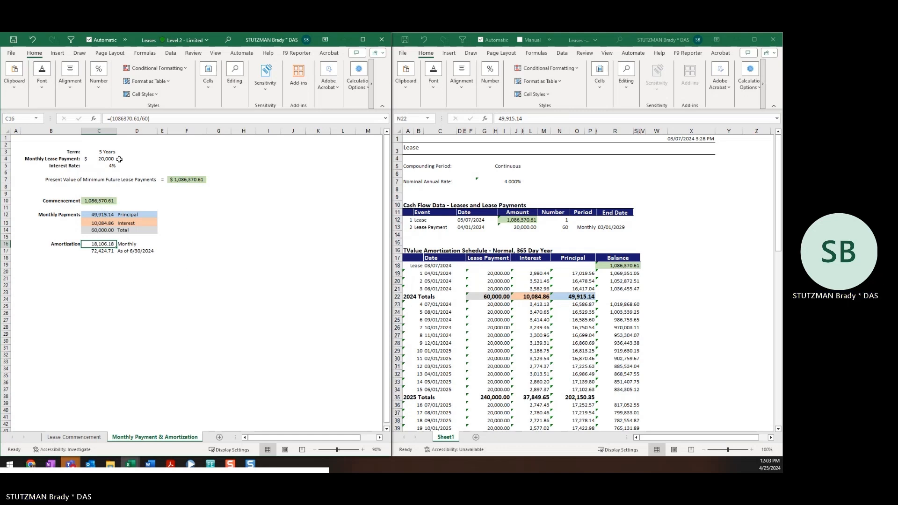
click(117, 119)
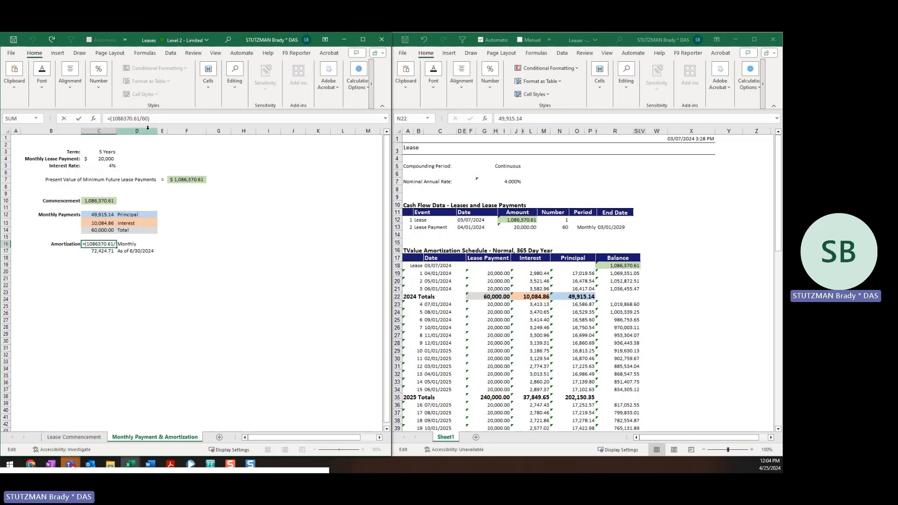
key(ctrl+Return)
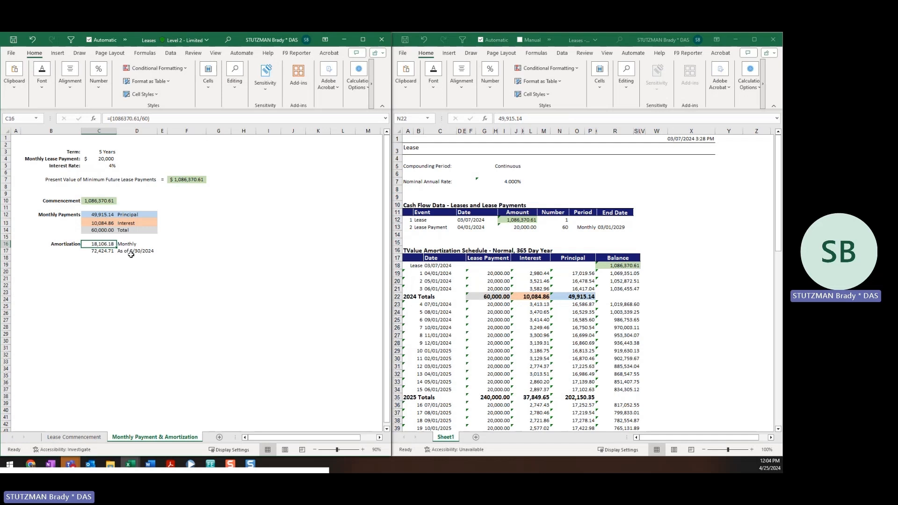
click(104, 252)
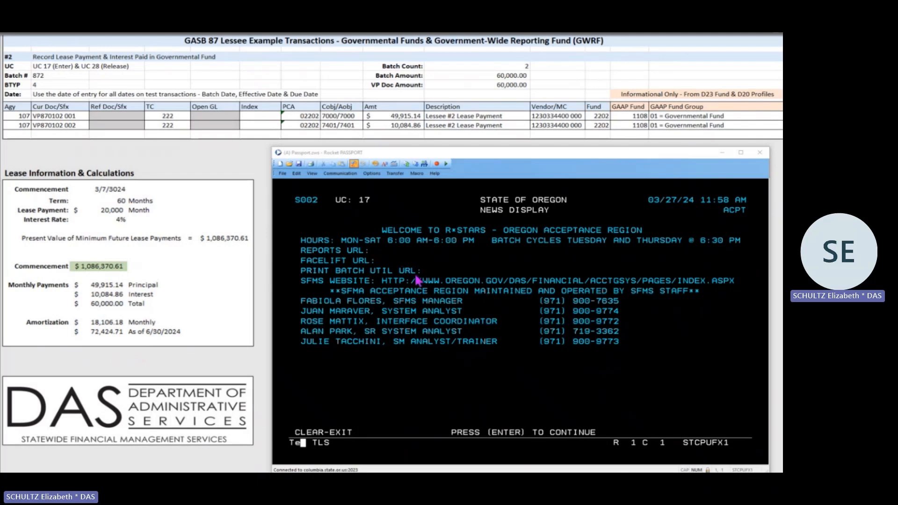
- Leave the R*STARS news display and go to batch header screen 500
click(373, 262)
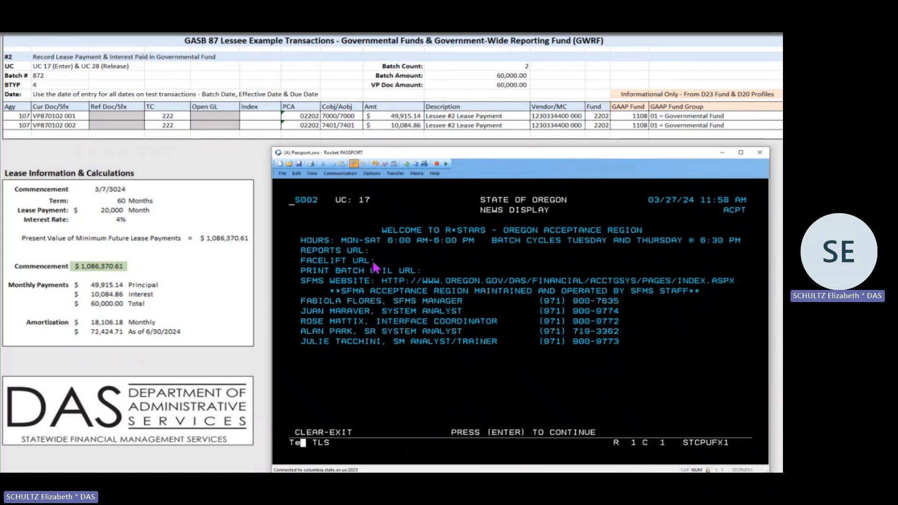
key(Return)
text(500)
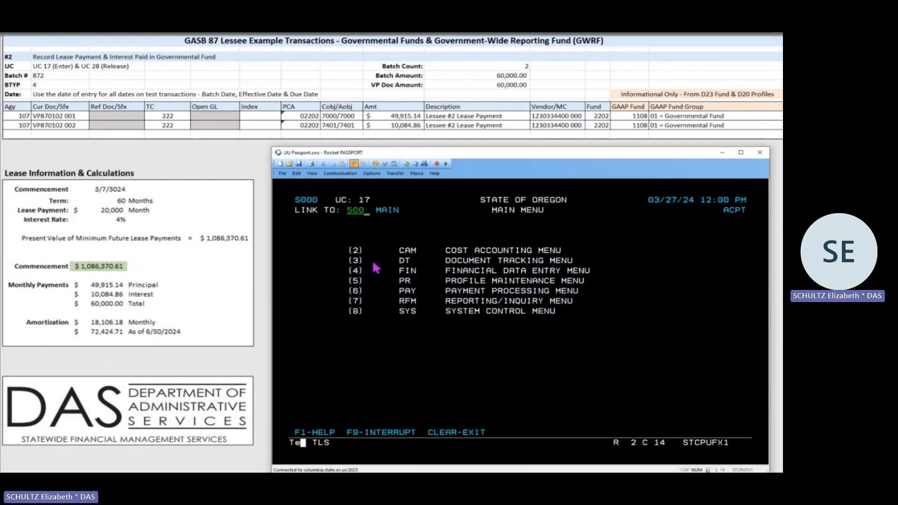
key(Return)
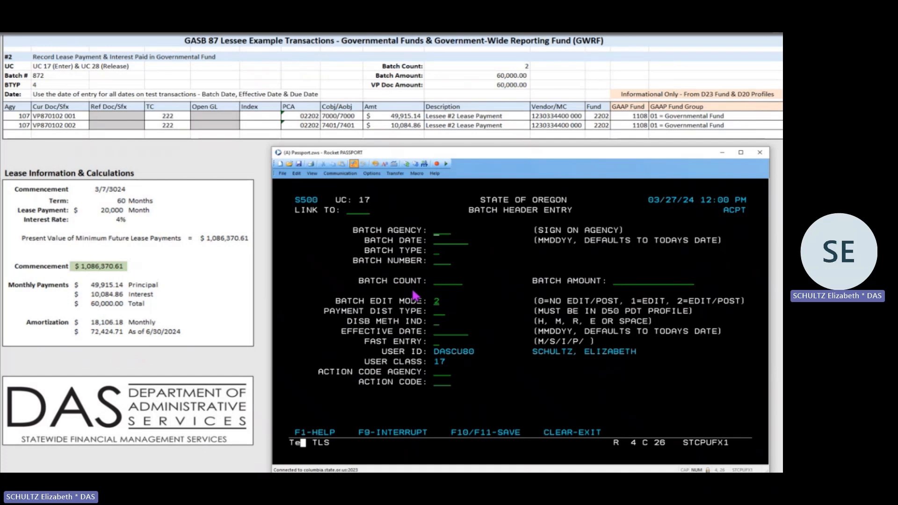
- Enter batch header agency 107, type 4, batch 872, count 2, amount 60000.00, and submit it
text(107)
key(Tab)
text(4)
text(872)
text(2)
key(Tab)
text(60000)
text(00)
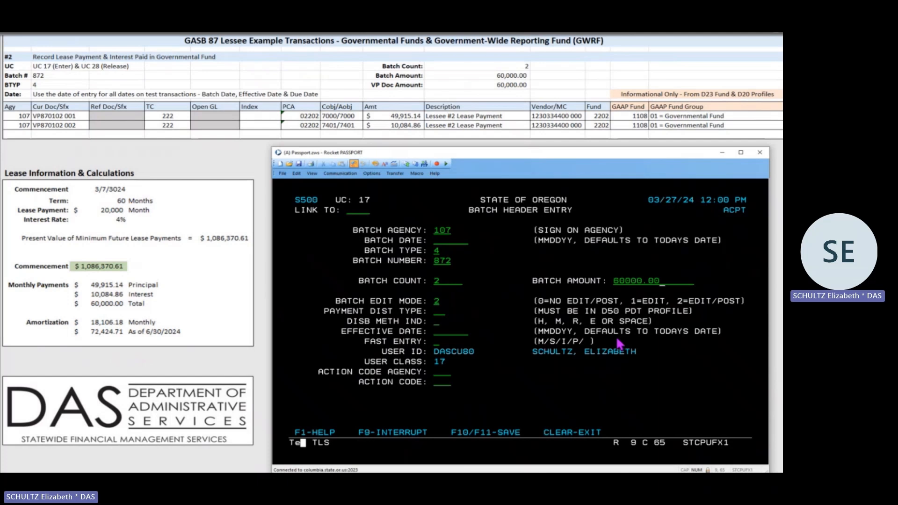
click(510, 344)
key(Return)
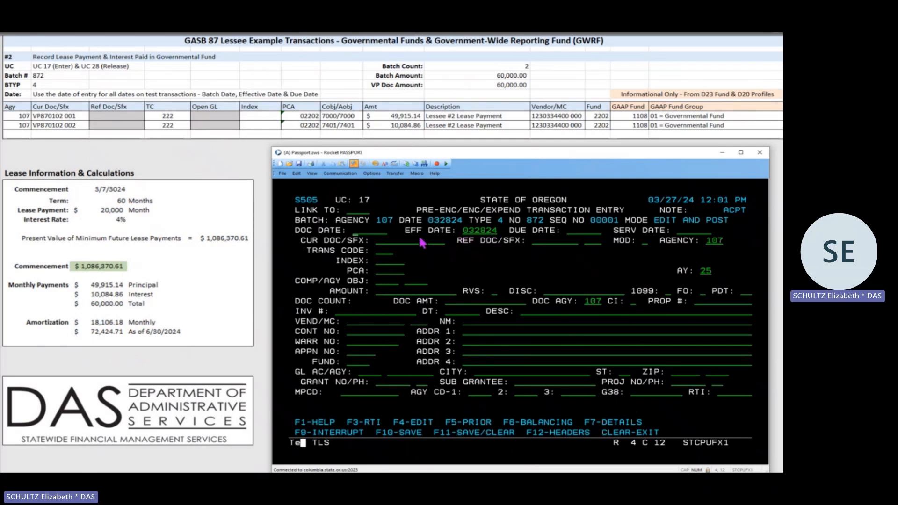
click(383, 243)
text(VP87010200)
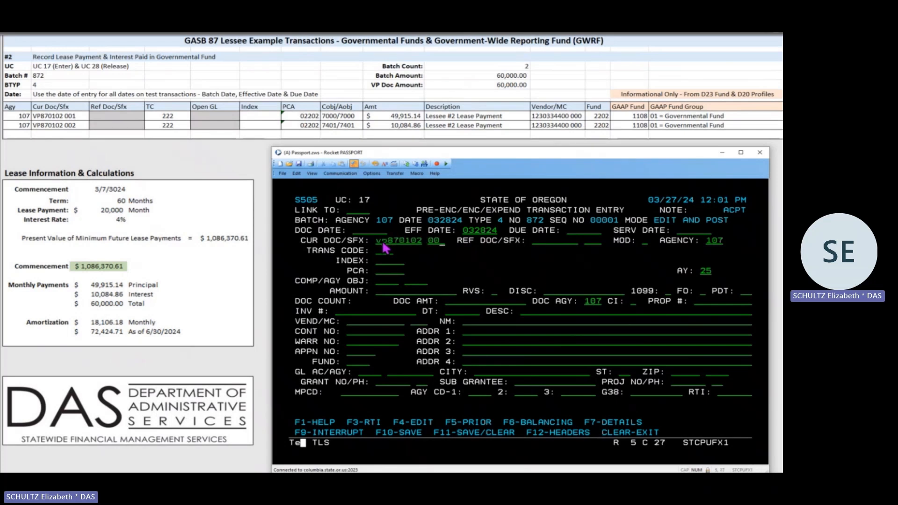
text(1)
text(222)
click(383, 275)
text(02202)
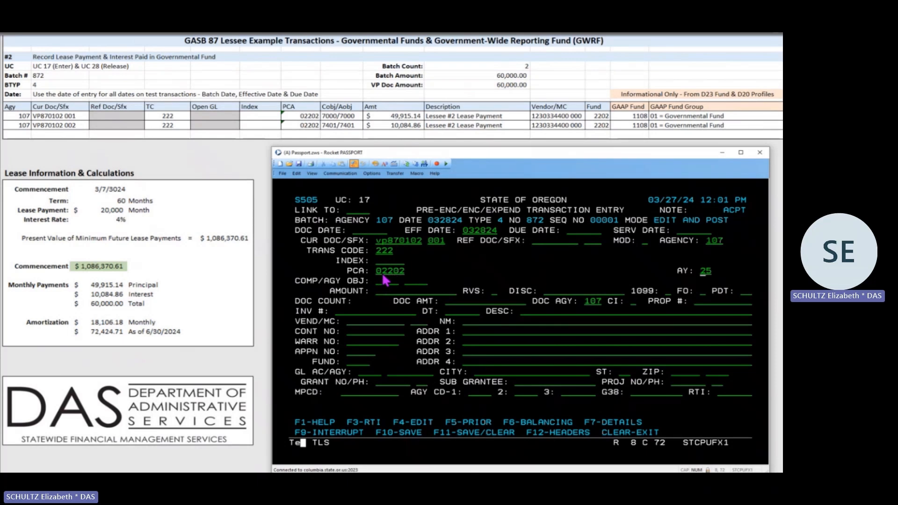
click(411, 285)
text(7000)
text(49915.)
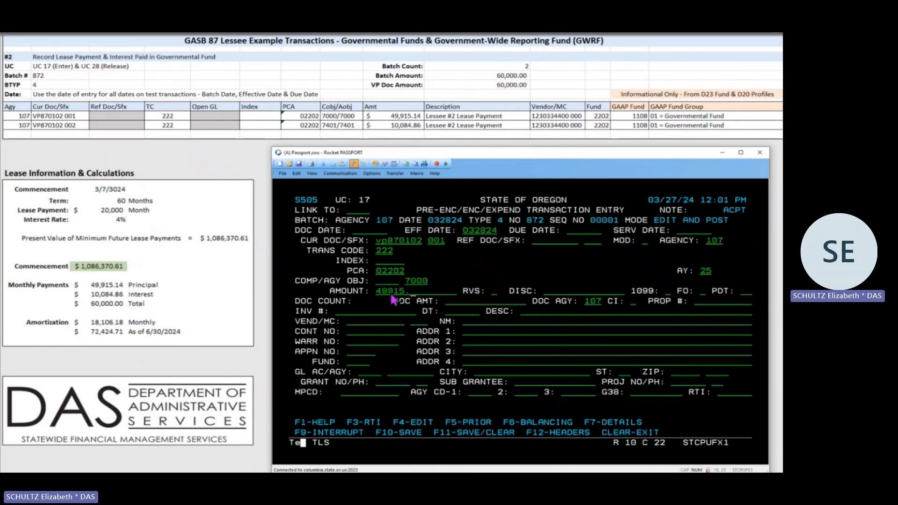
text(14)
- Add document amount 60000.00, description 'Lessee #2 Lease Payment' and the vendor number
click(451, 304)
text(60000.00)
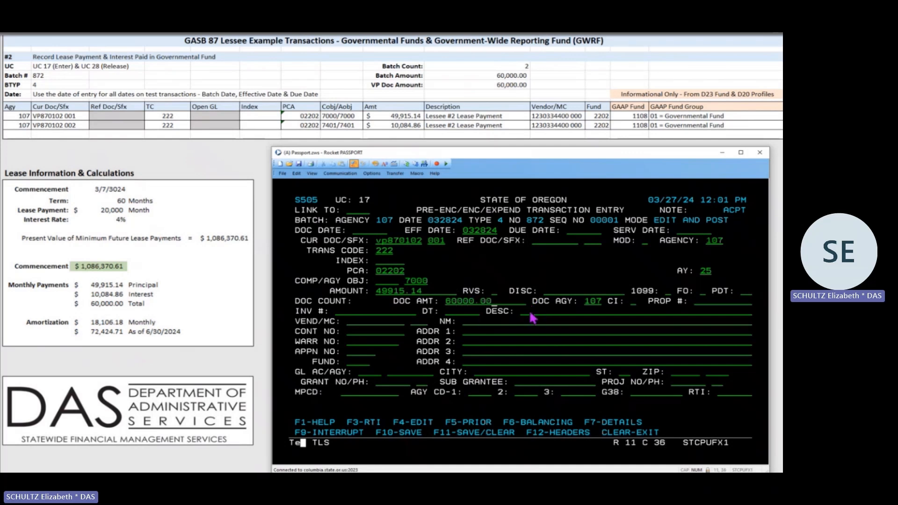
click(524, 312)
text(Lessee #2 Lease Payment)
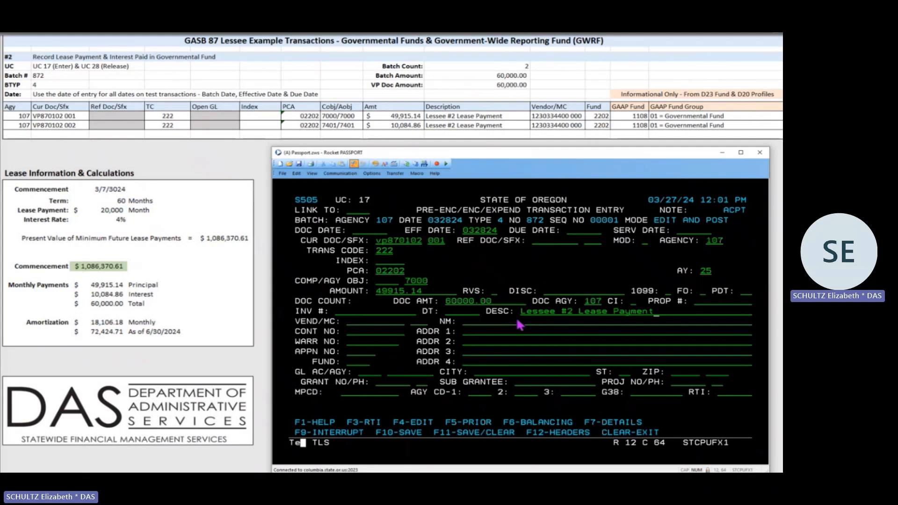
click(355, 326)
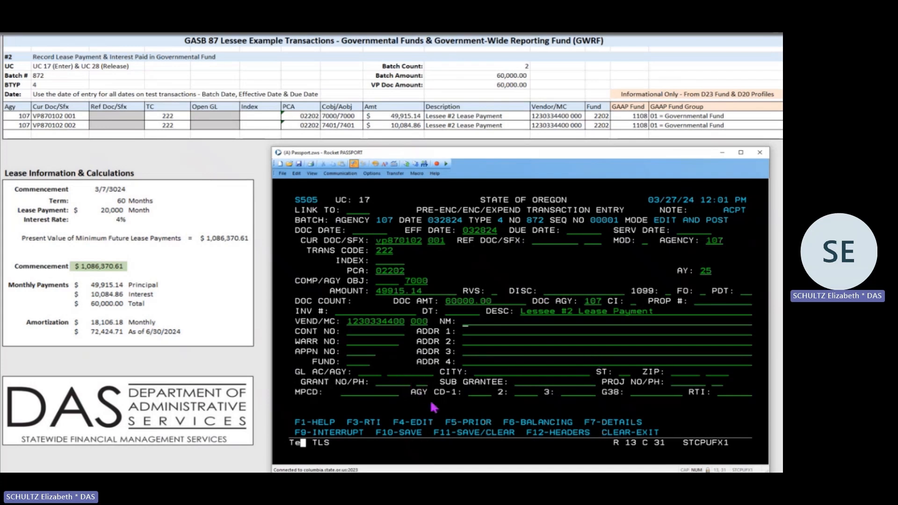
- Submit the first transaction, add due date 032824 after the ED1 error, and write it
key(Return)
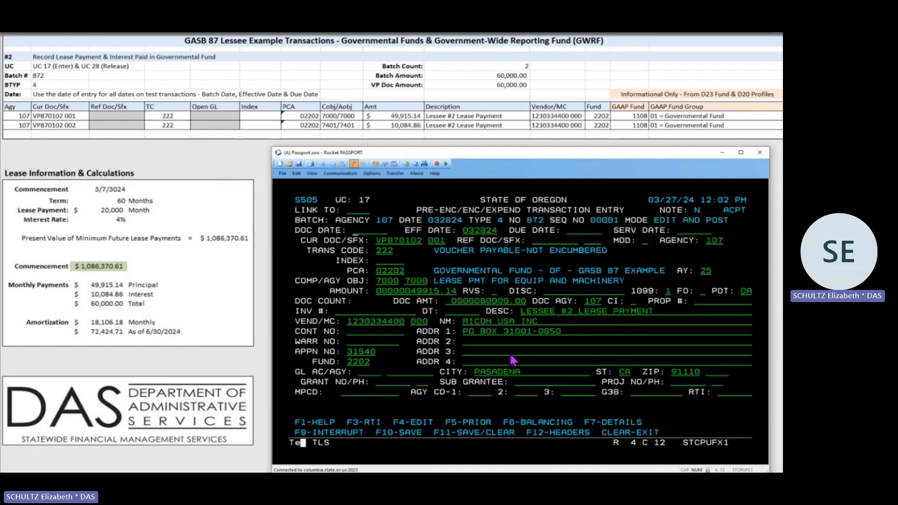
key(Return)
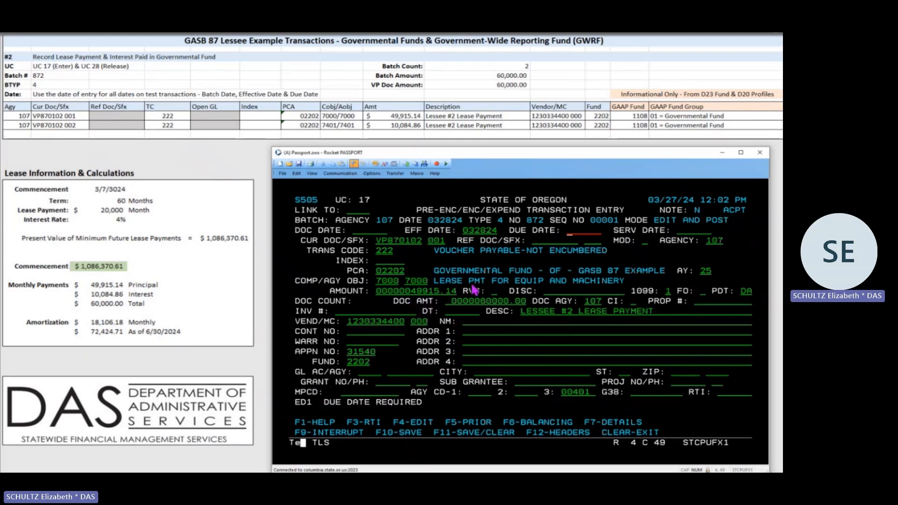
text(032824)
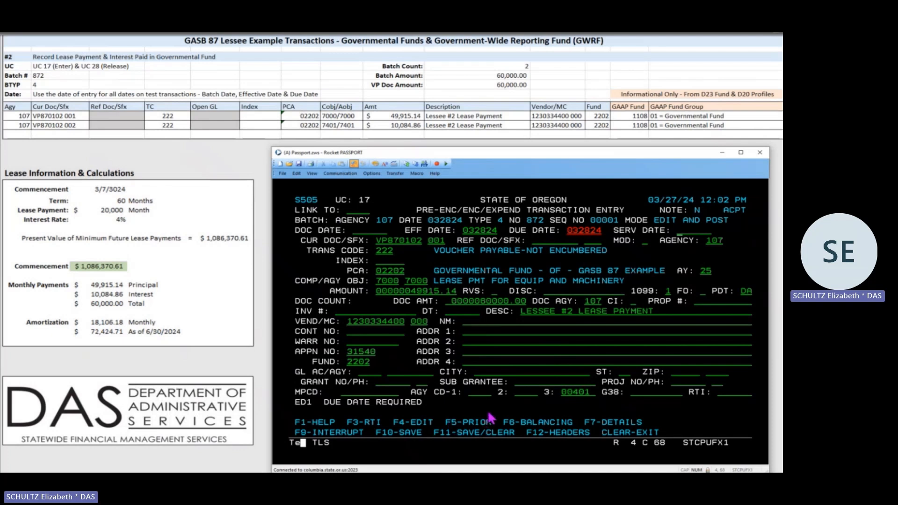
key(Return)
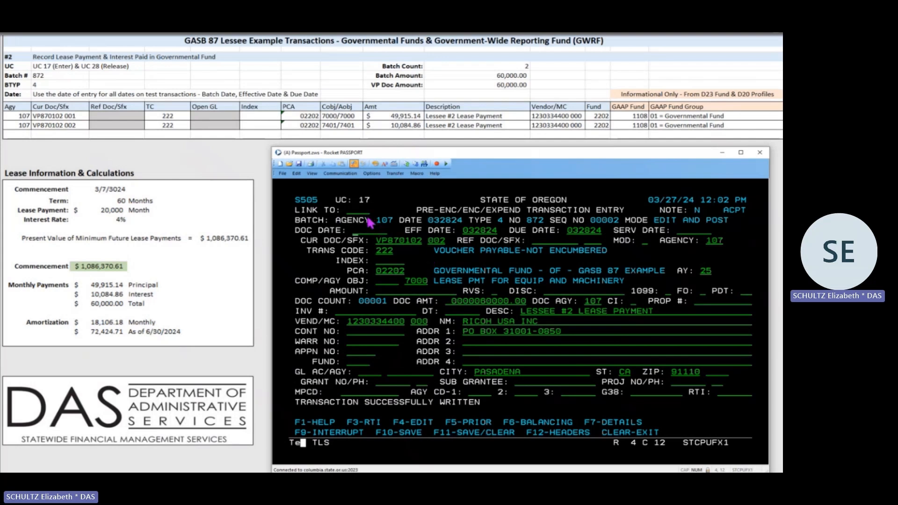
- Save the interest line as object 7401 for 10,084.86, then view batch 872's documents
click(414, 281)
text(4)
text(11)
text(0084.8)
text(6)
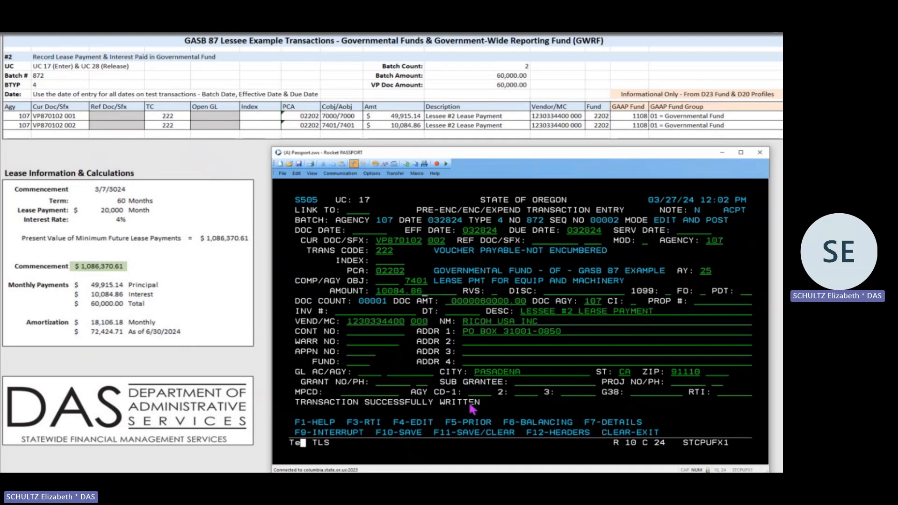
key(Return)
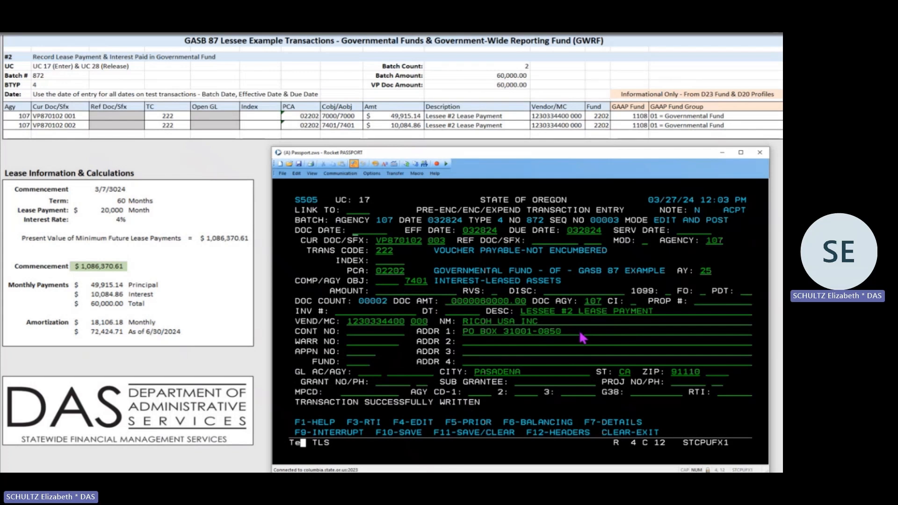
click(606, 431)
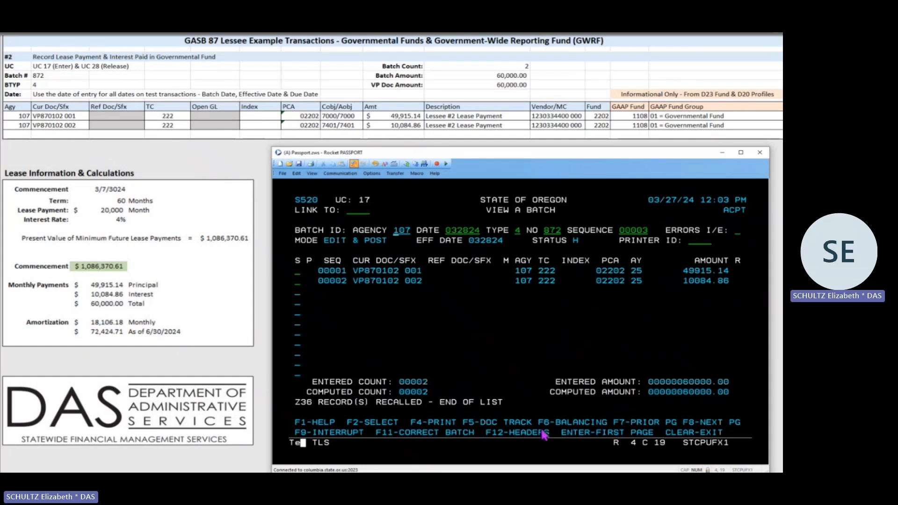
- Open the Batch Balancing screen for batch 872 with F6
click(550, 352)
key(F6)
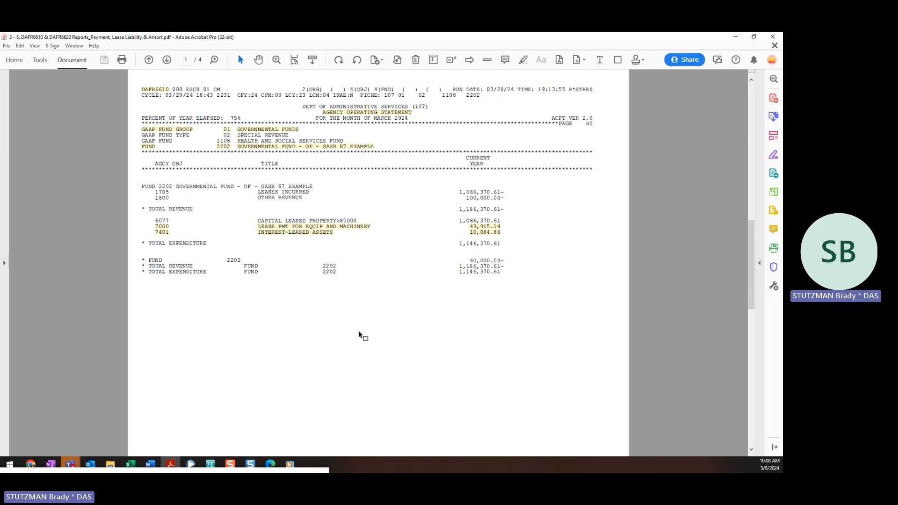
click(476, 226)
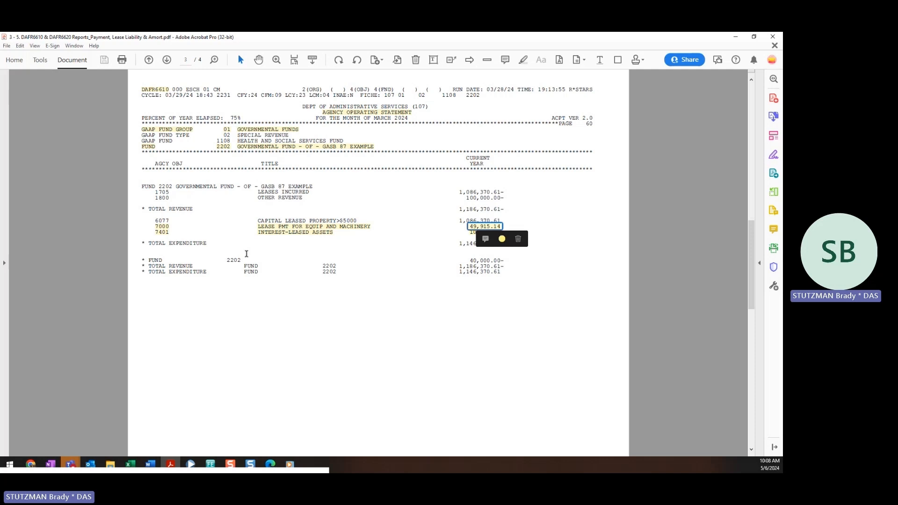
drag(155, 224, 170, 233)
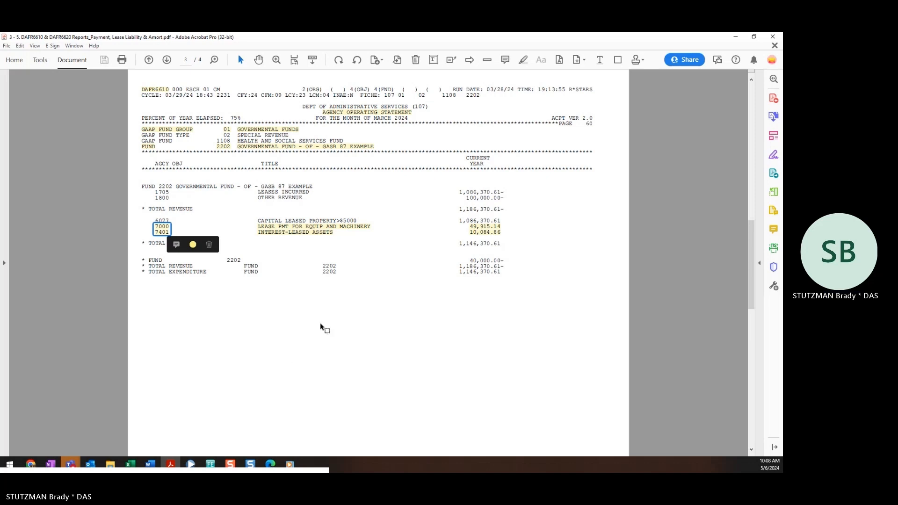
drag(468, 229, 502, 235)
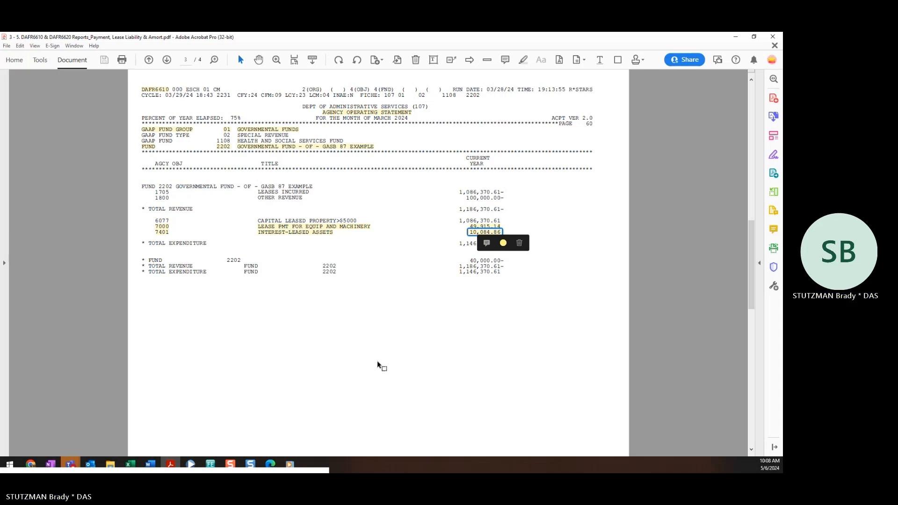
click(164, 234)
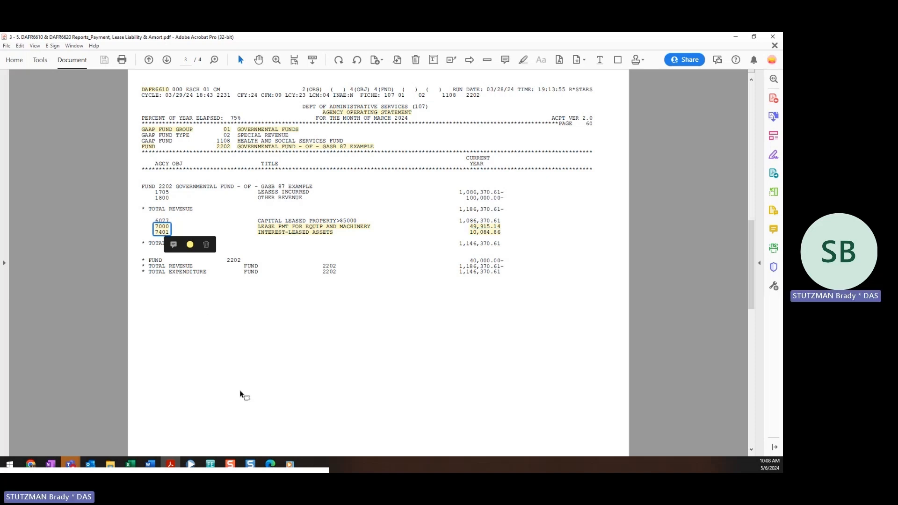